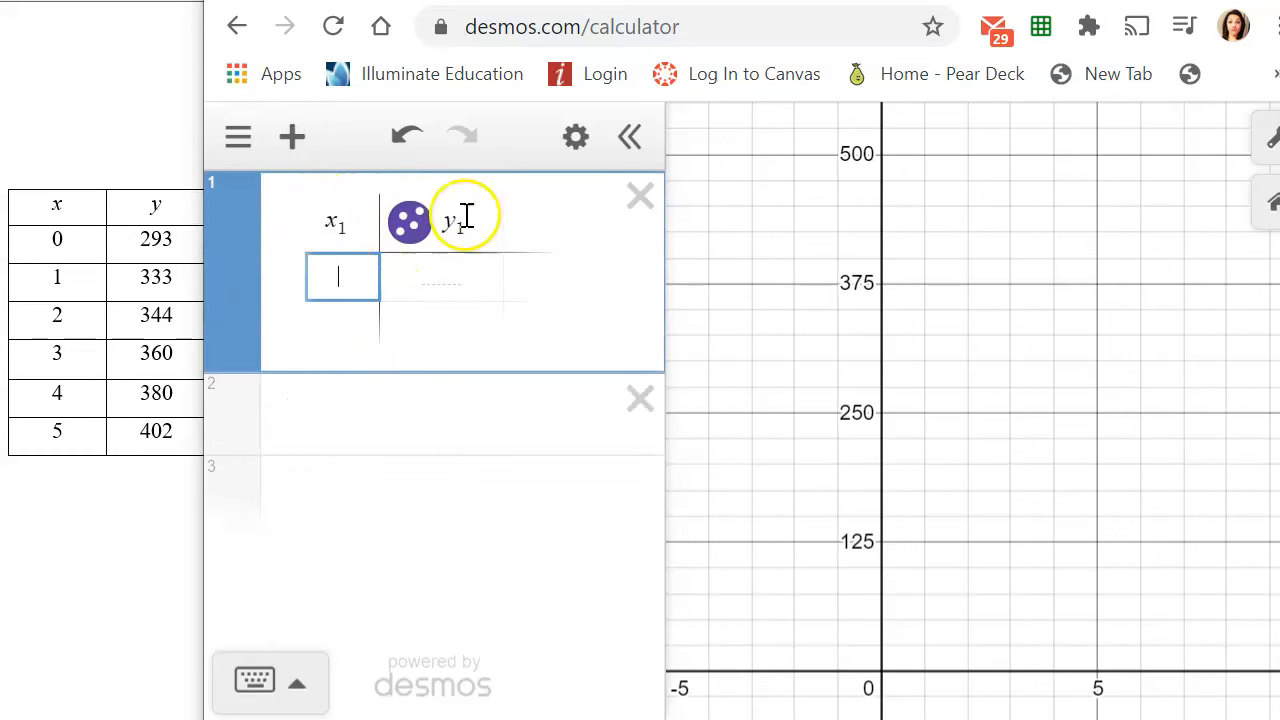
Fill the table's x₁ column with the values 0, 1, 2, 3, 4 and 5
type("0")
key("Return")
type("1")
key("Return")
type("2")
key("Return")
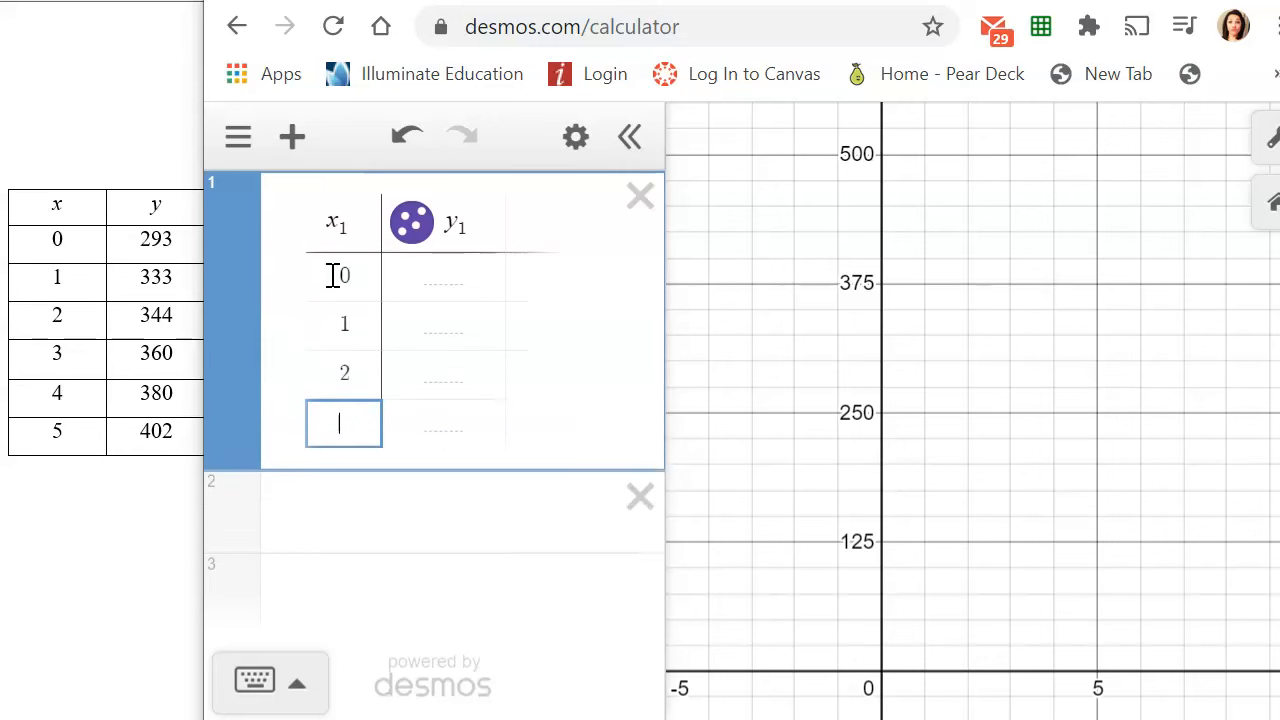
type("3")
key("Return")
type("4")
key("Return")
type("5")
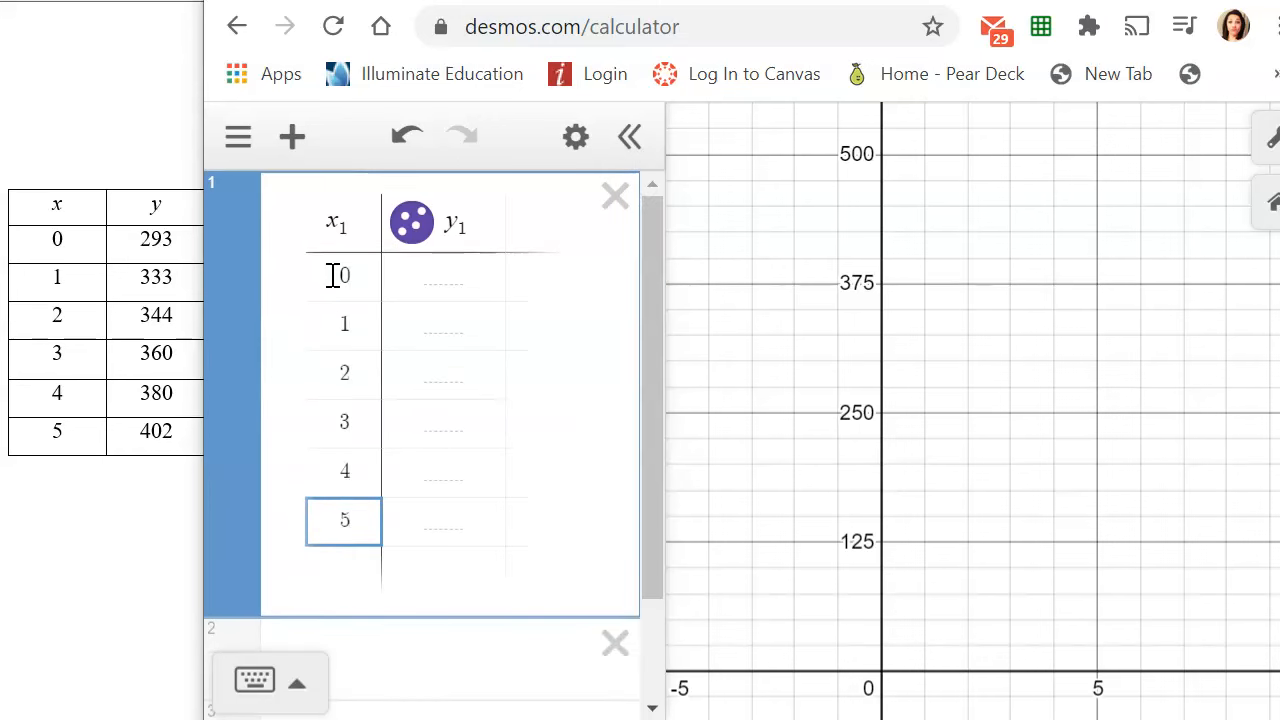
Fill the table's y₁ column with 293, 333, 344, 360, 380 and 402
left_click(445, 277)
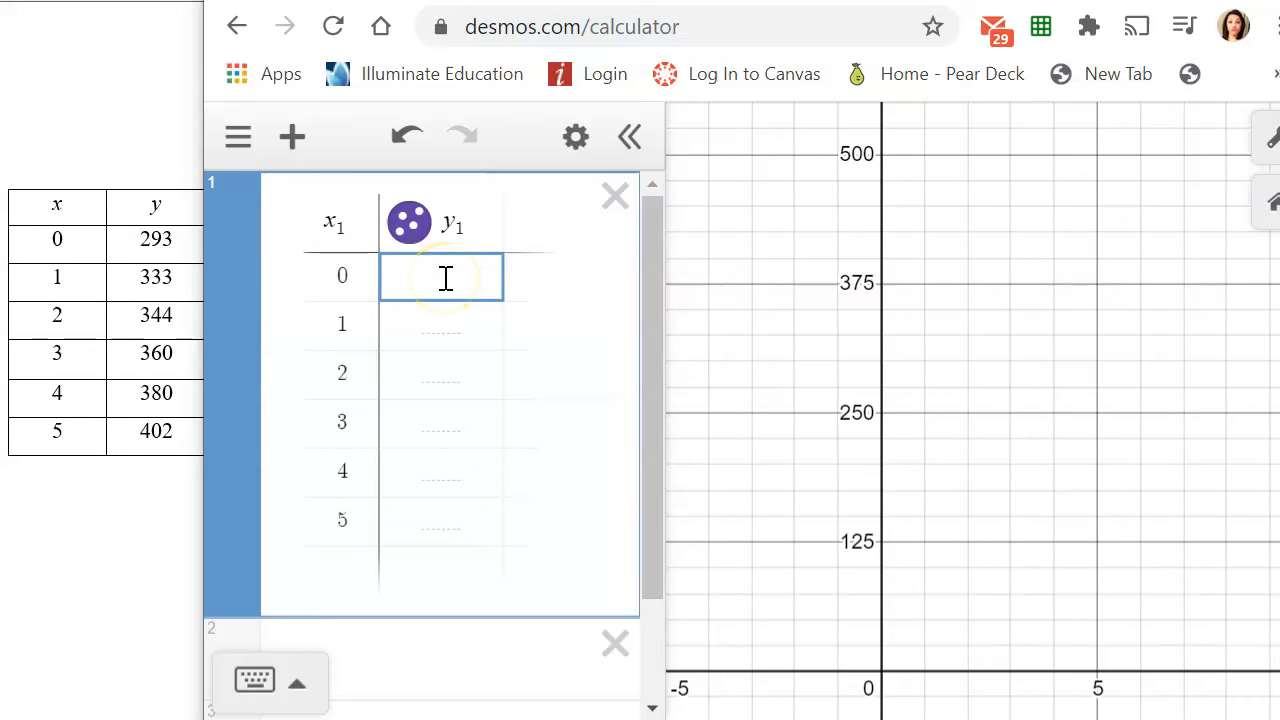
type("293")
key("Return")
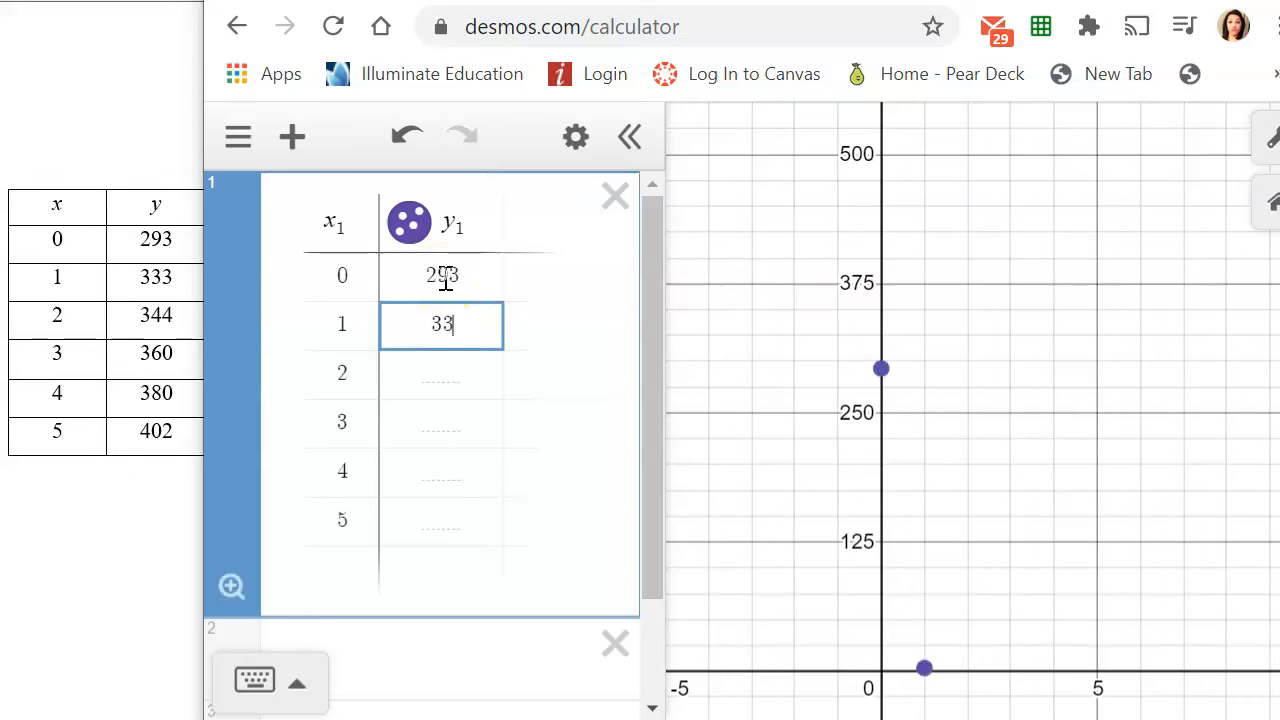
key("Return")
type("344")
key("Return")
type("360")
key("Return")
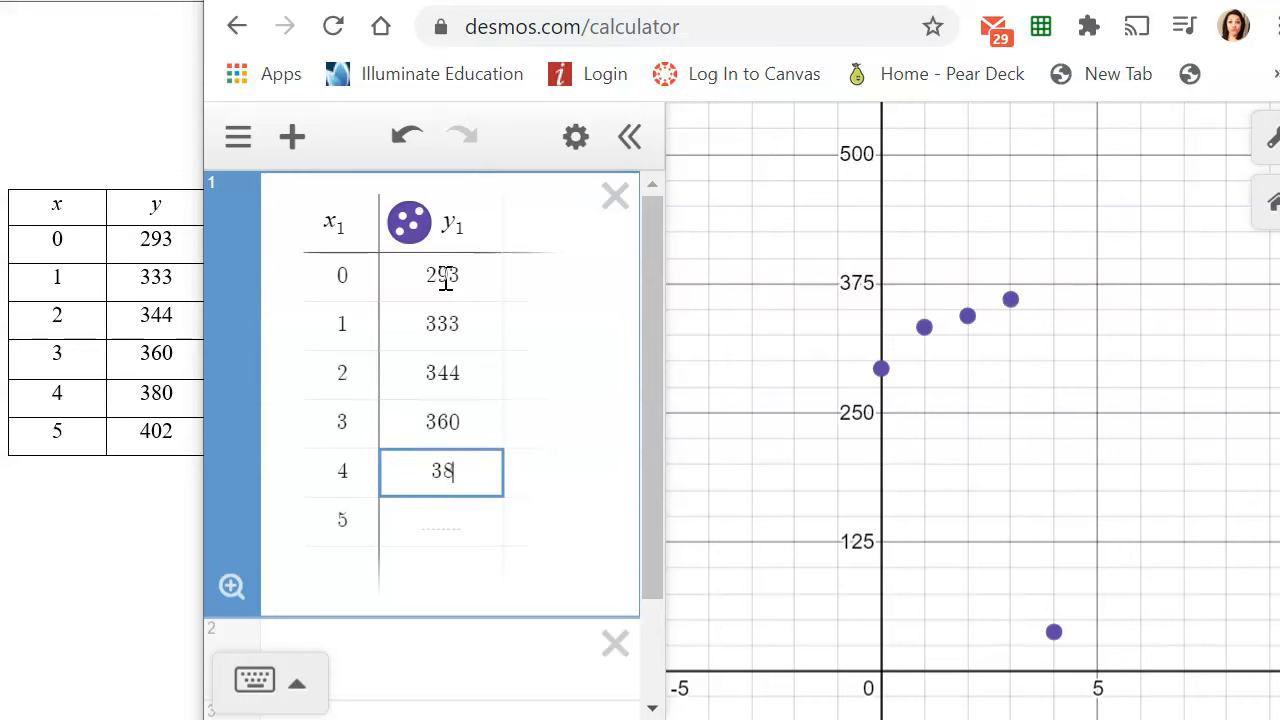
key("Return")
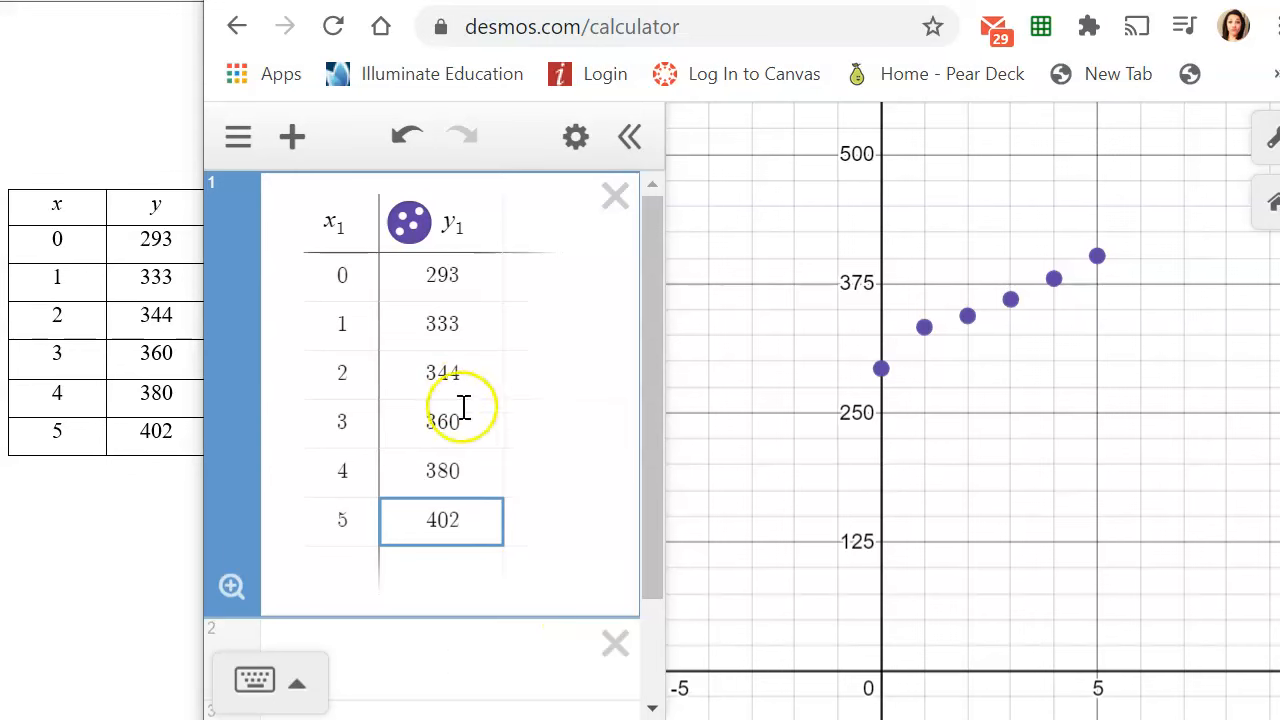
Add a blank expression and move it above the data table
left_click(291, 160)
left_click(344, 234)
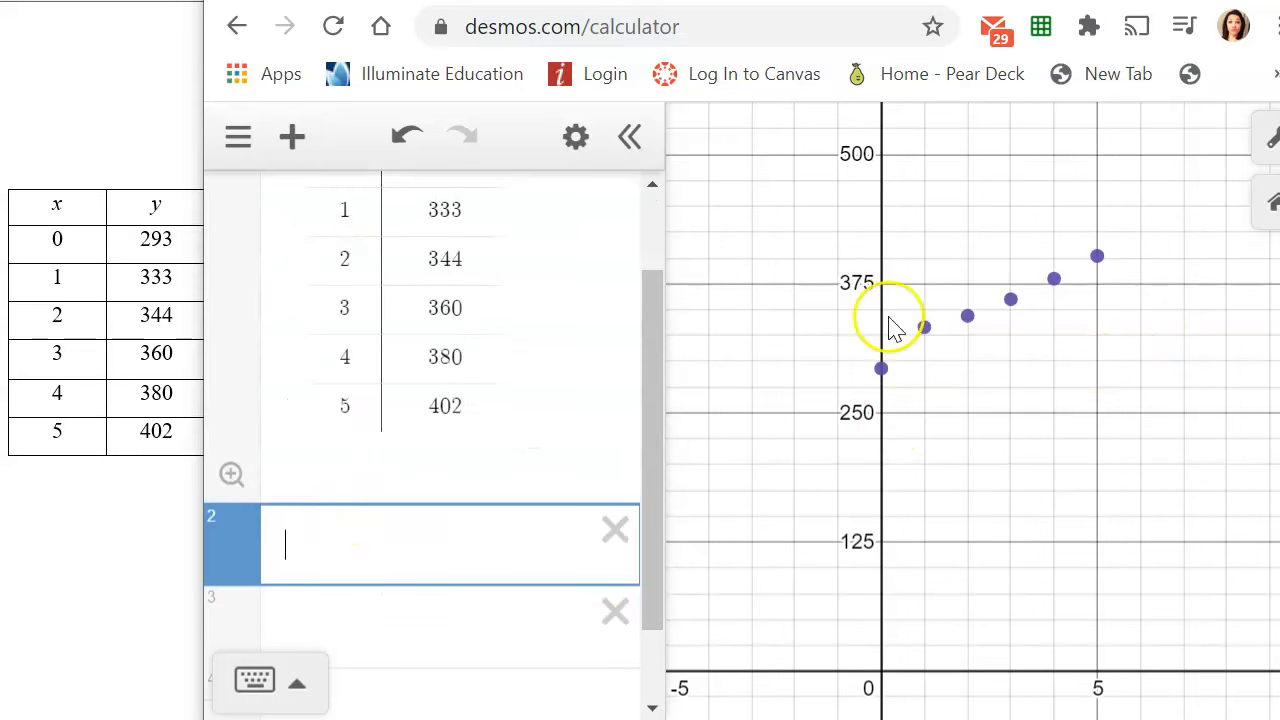
left_click_drag(226, 543, 294, 212)
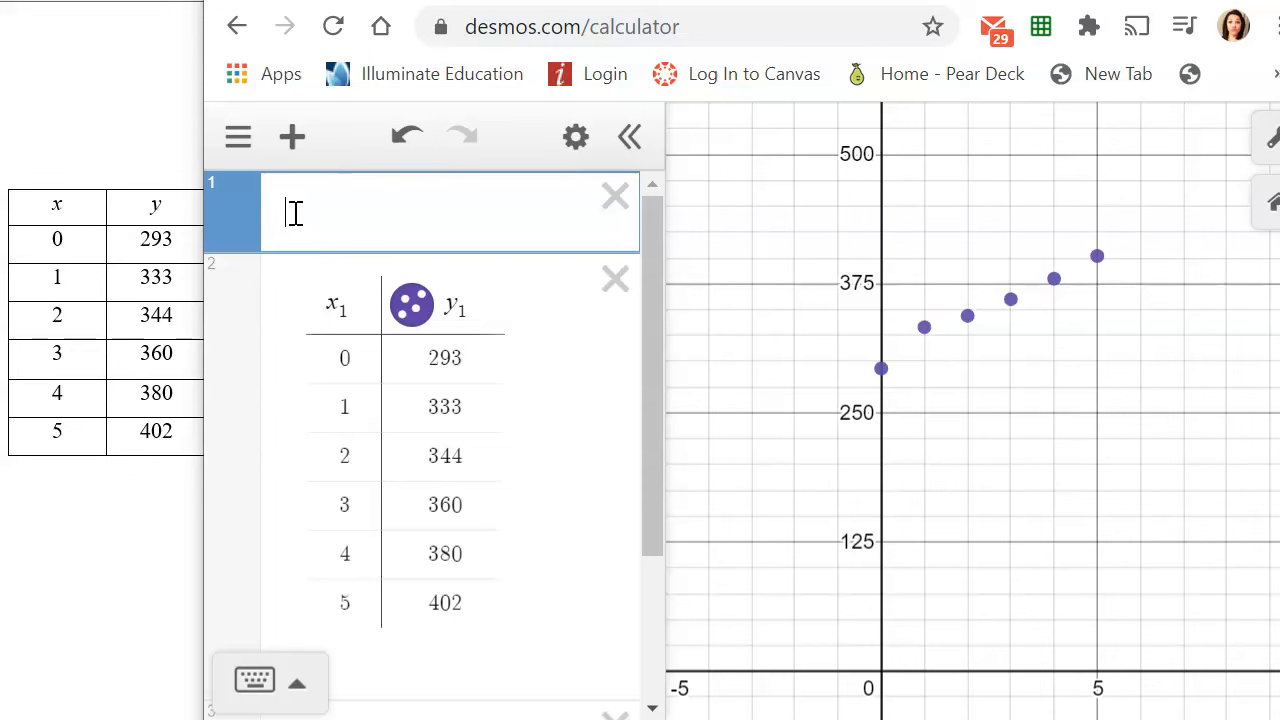
Enter the linear regression y₁ ~ mx₁ + b in the blank expression above the table
type("y1 ")
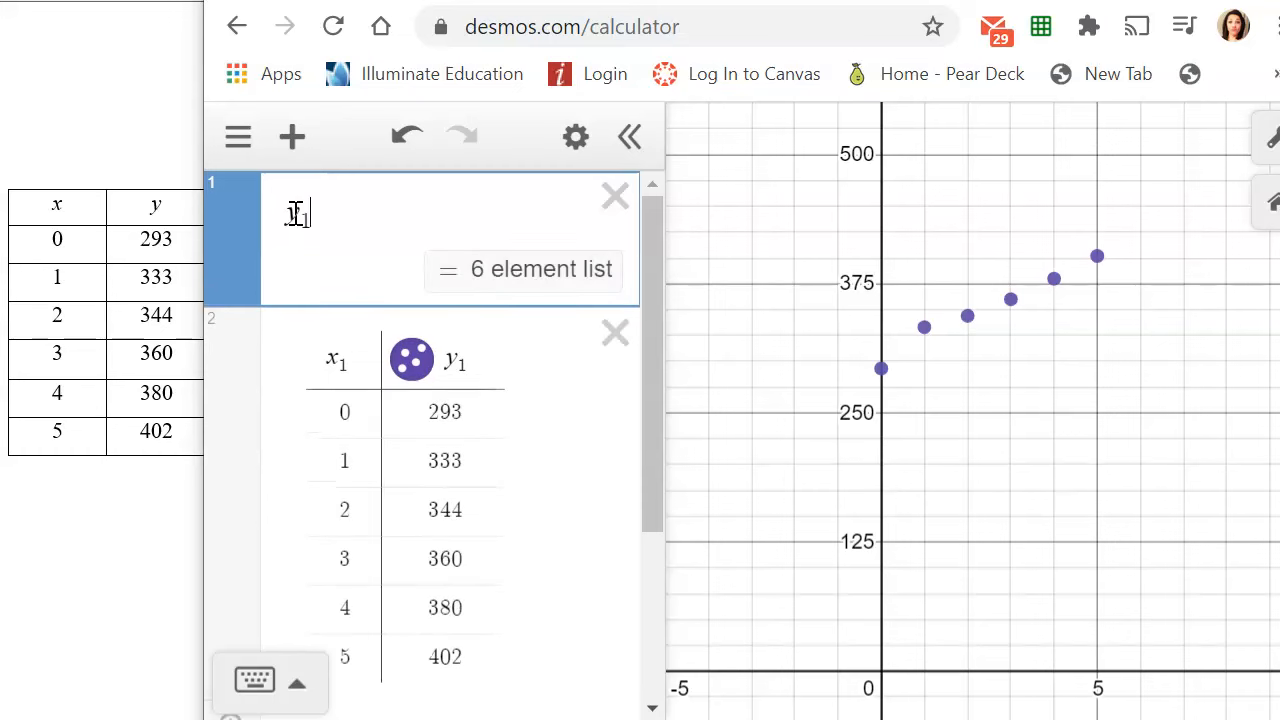
type("~")
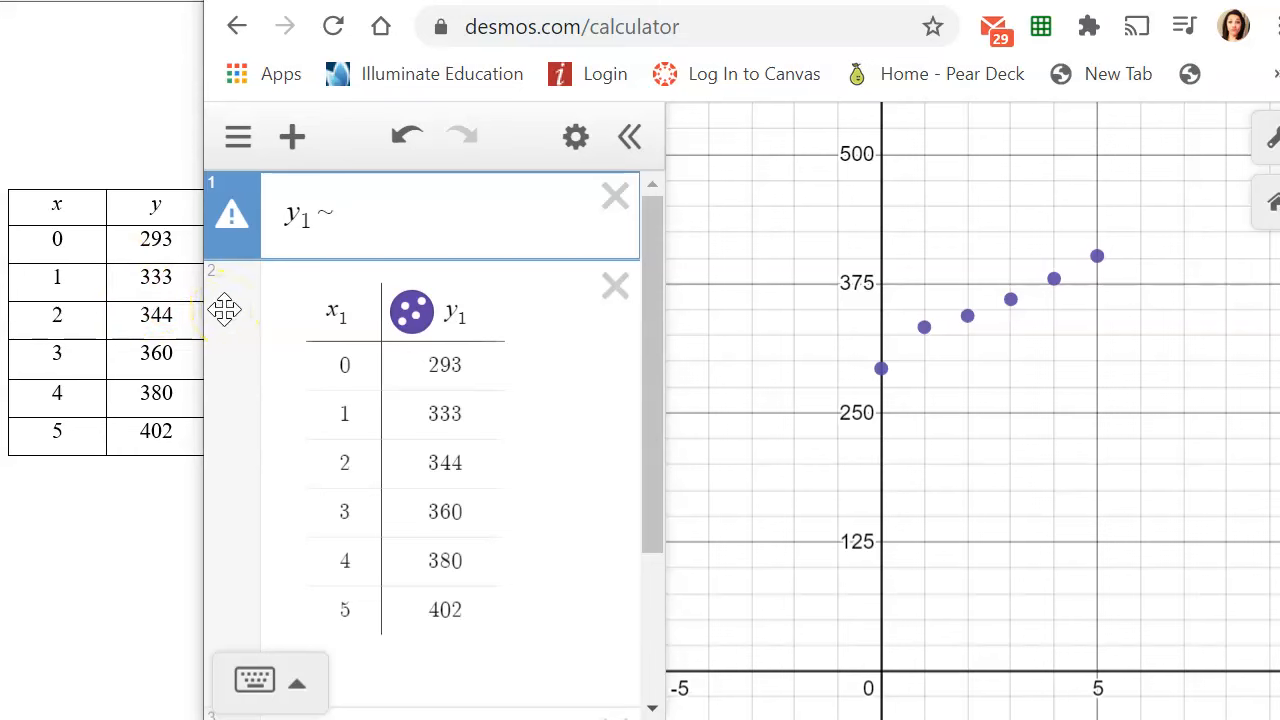
type("mx")
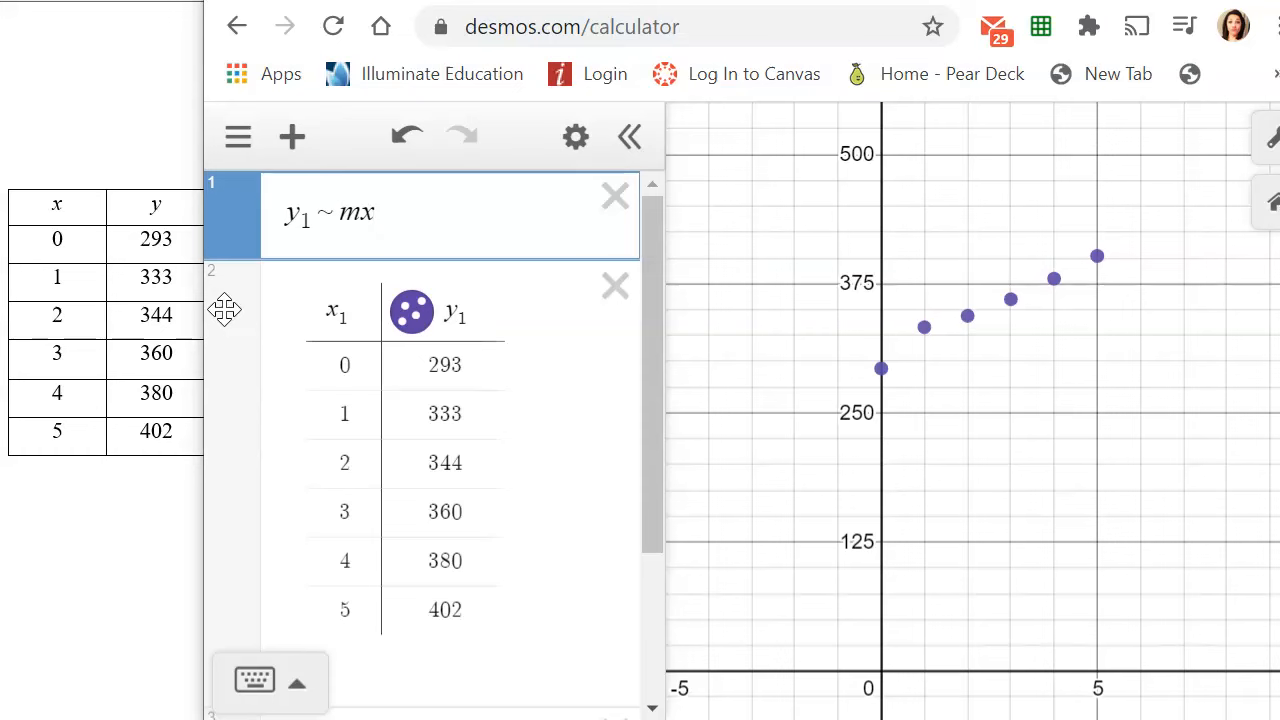
type("1 + b")
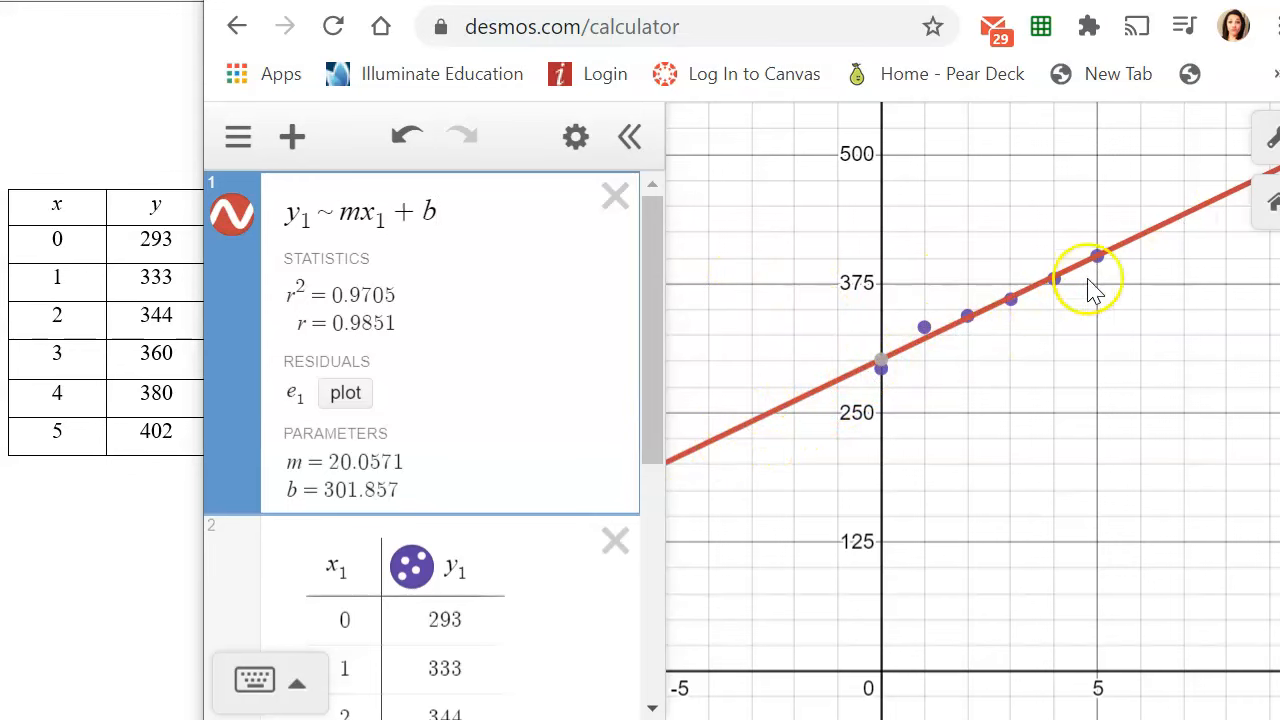
scroll(1035, 466, "up", 5)
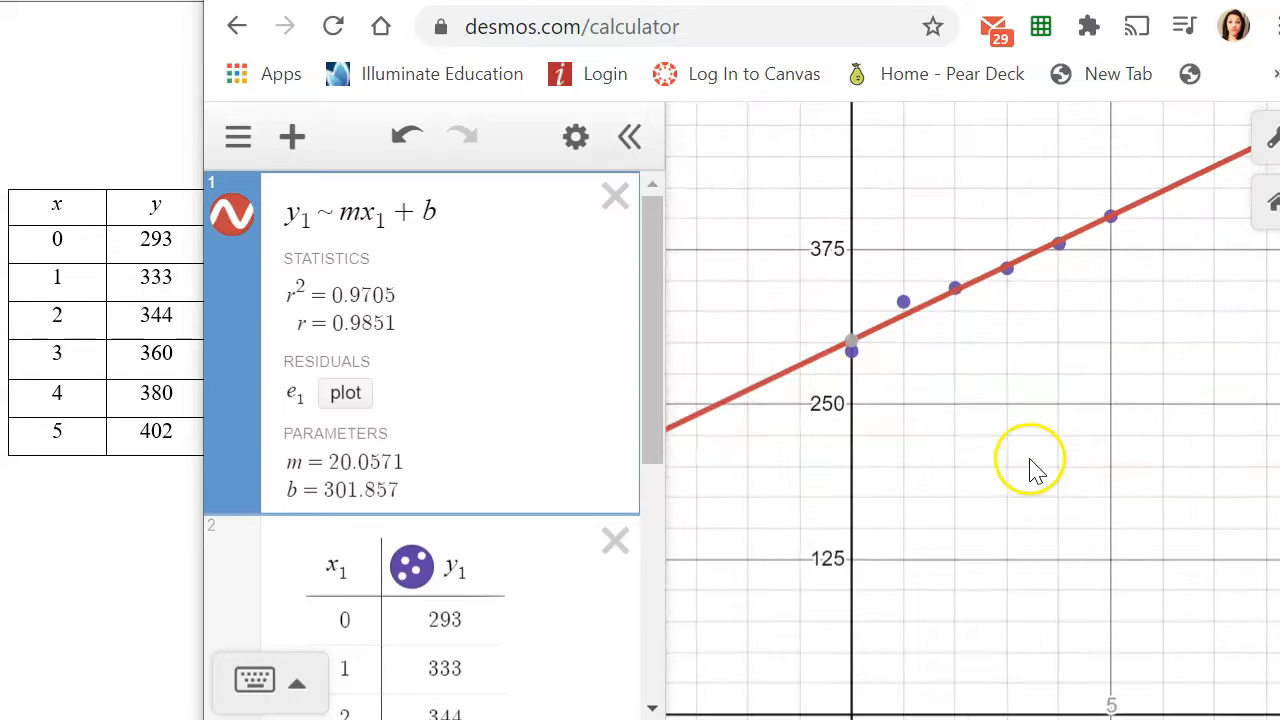
scroll(1100, 300, "up", 2)
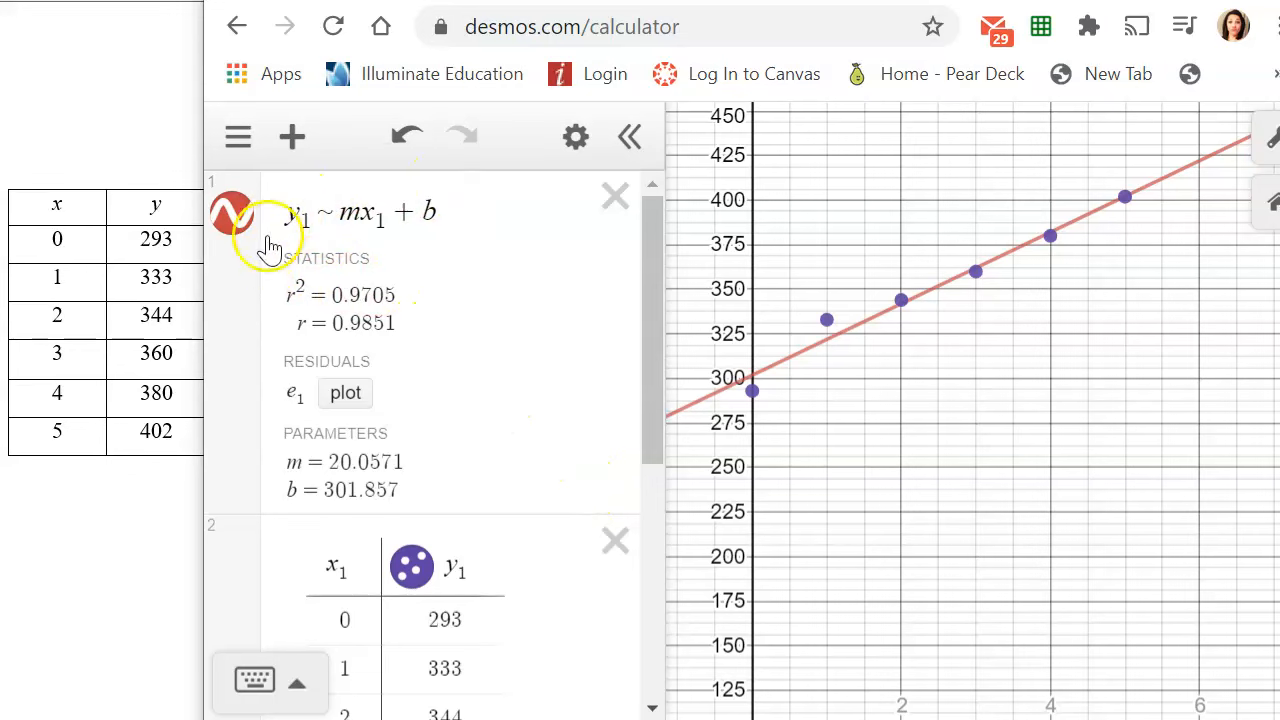
left_click(293, 137)
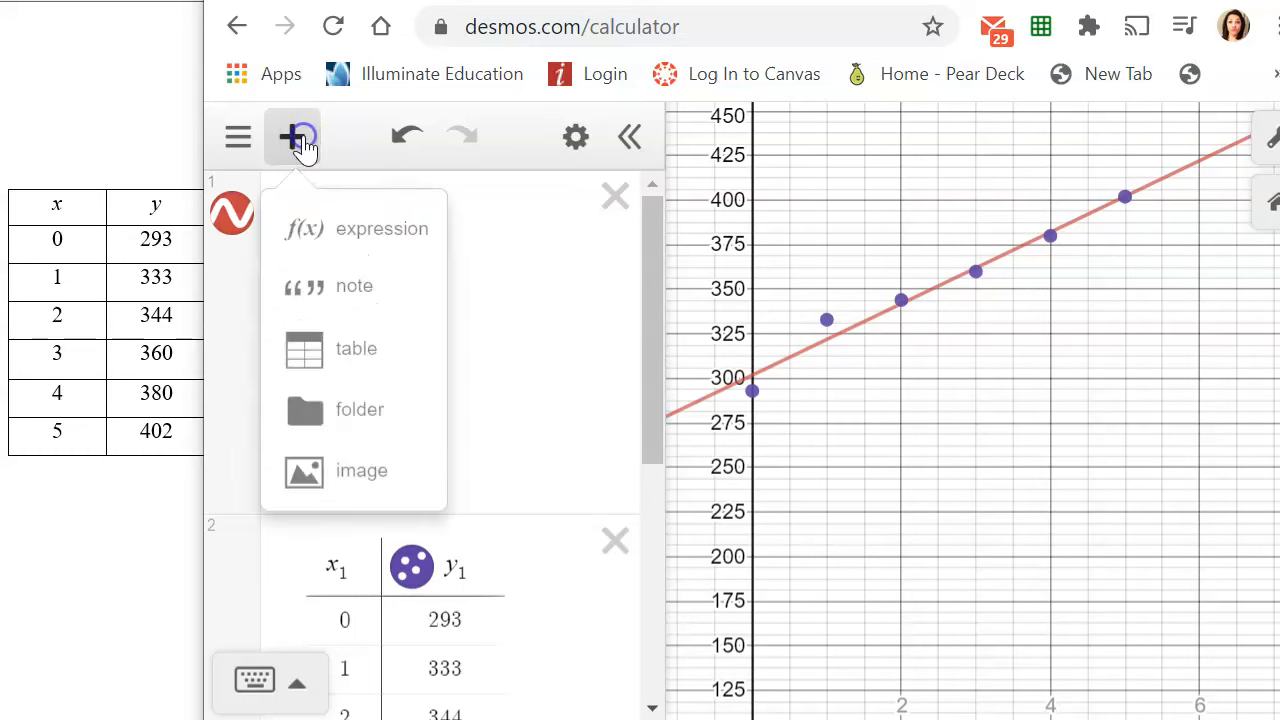
left_click(334, 241)
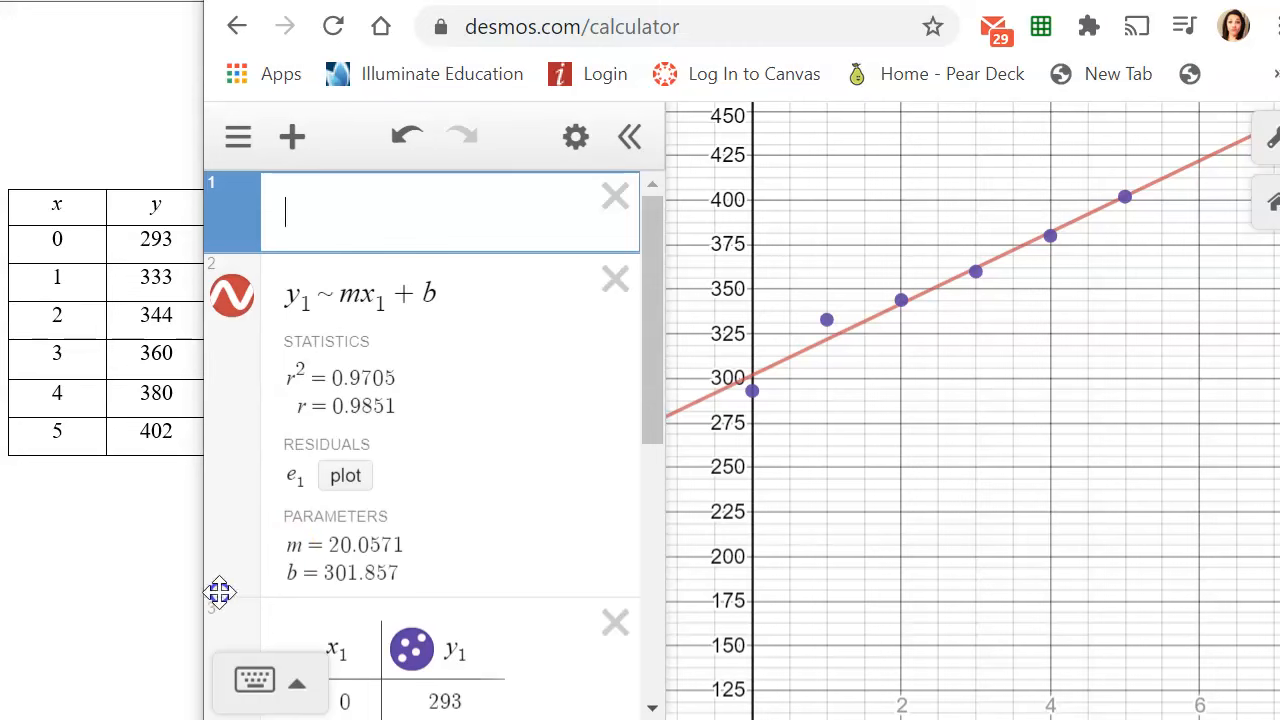
left_click(615, 197)
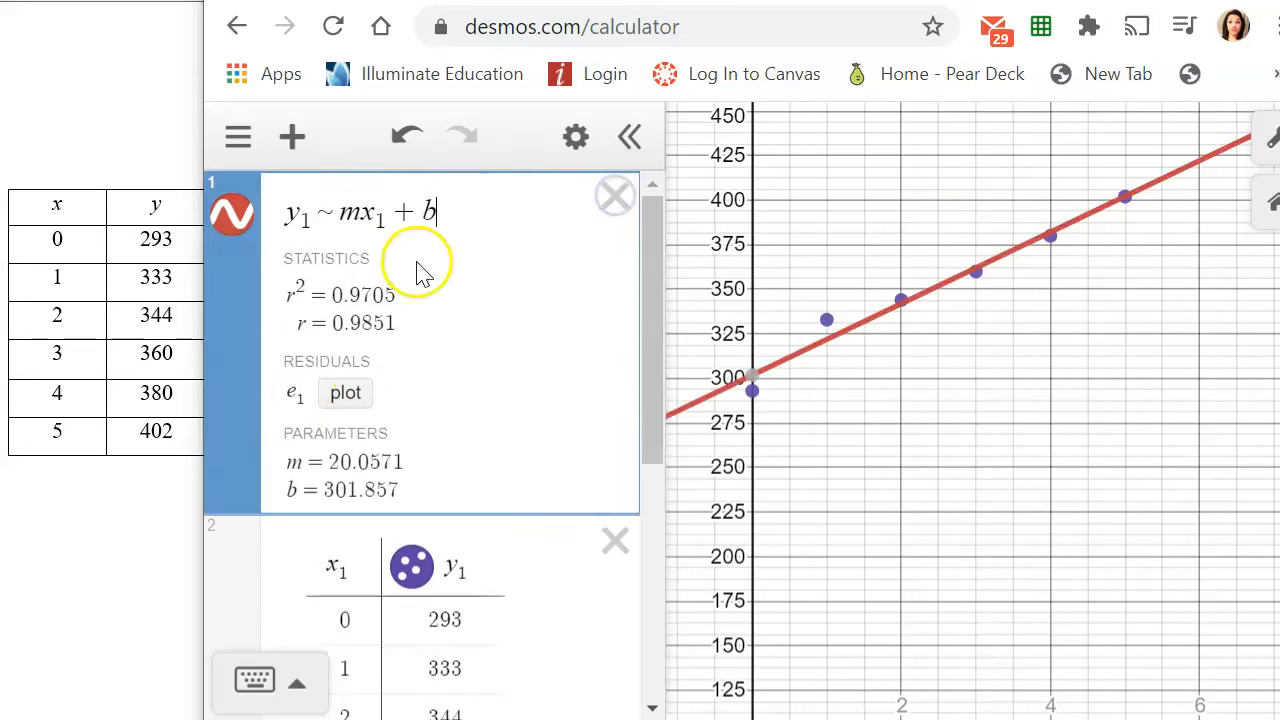